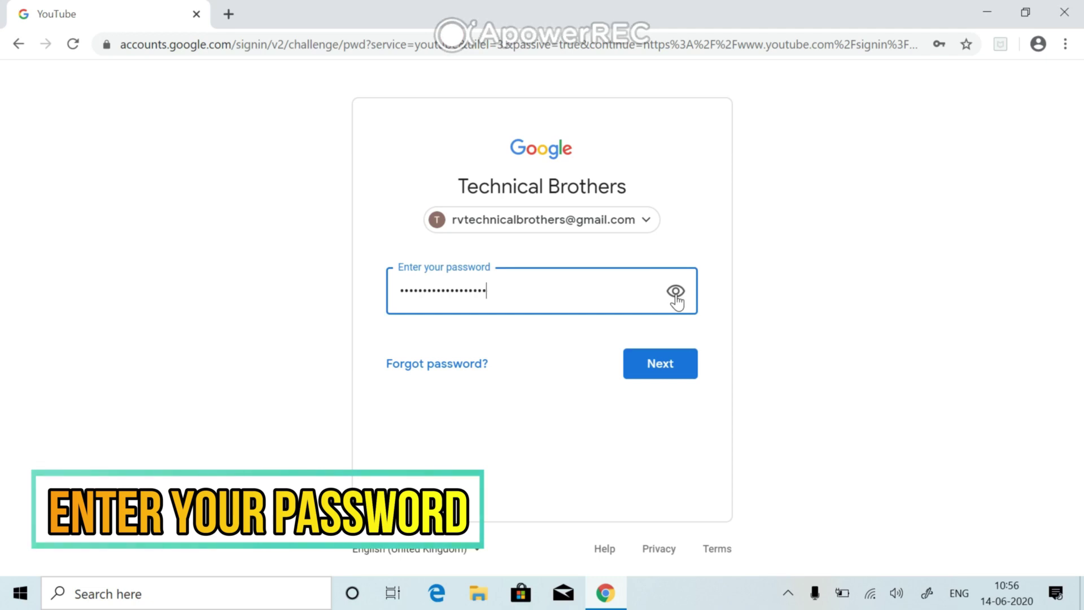
Step: Submit the account password on the Google sign-in page to reach YouTube
{"action": "key", "text": "Return"}
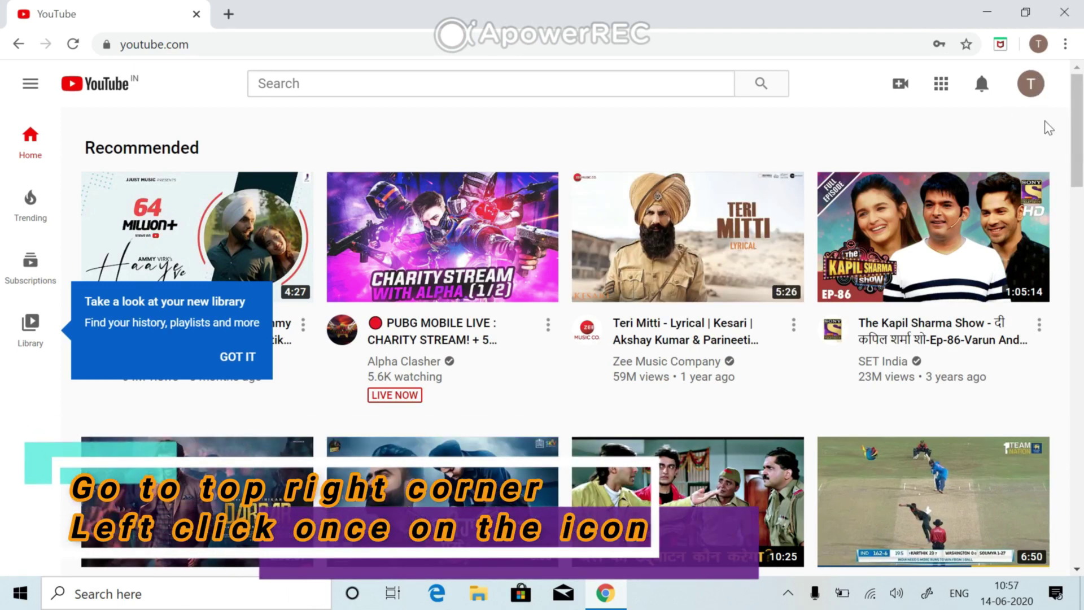
Step: Create the 'Technical Brothers' channel using the Google account's own name
{"action": "left_click", "coordinate": [1031, 84]}
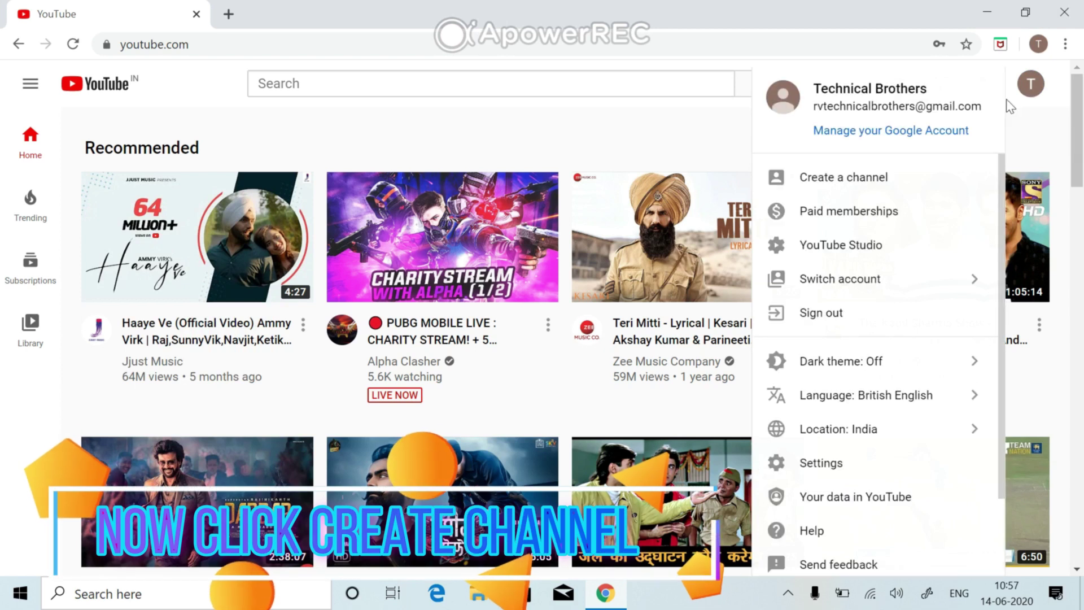
{"action": "left_click", "coordinate": [873, 186]}
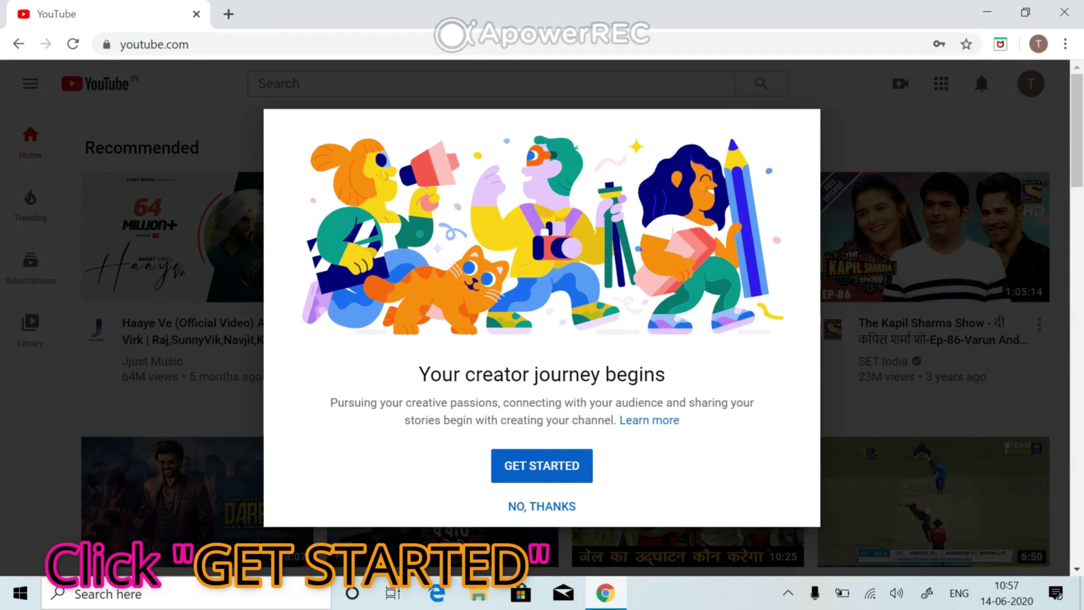
{"action": "left_click", "coordinate": [558, 464]}
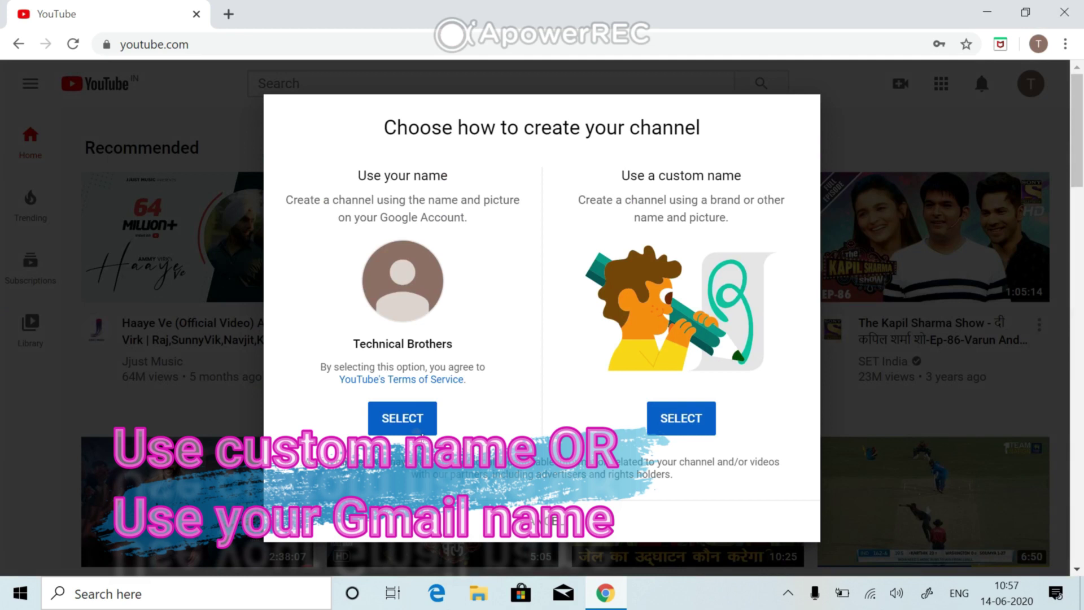
{"action": "left_click", "coordinate": [418, 432]}
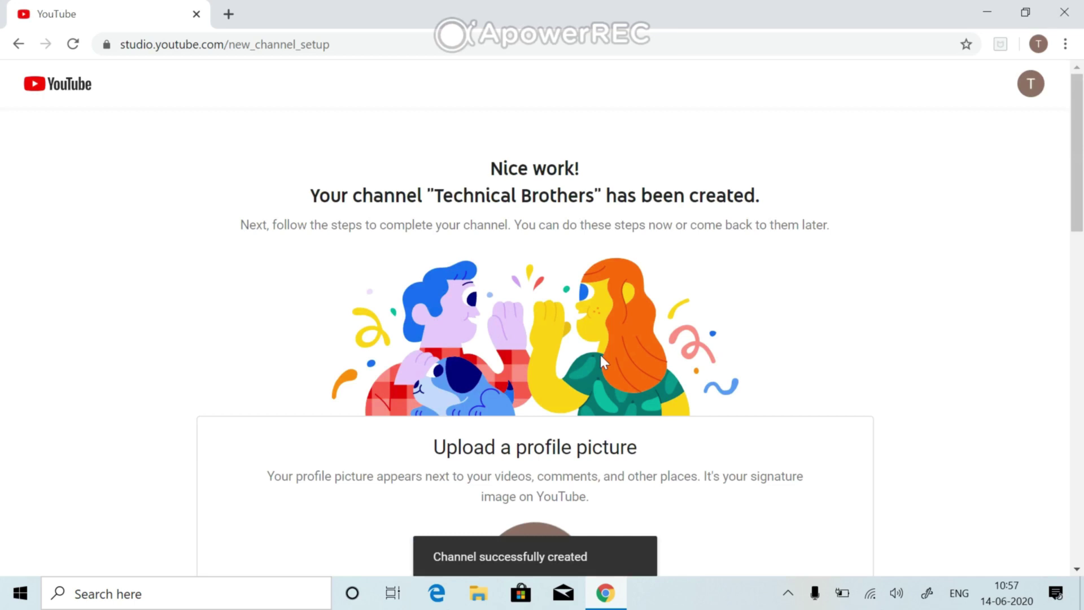
Step: Look over the new channel setup page and choose Set Up Later, leaving description and links blank
{"action": "left_click_drag", "start_coordinate": [1078, 206], "coordinate": [1082, 261]}
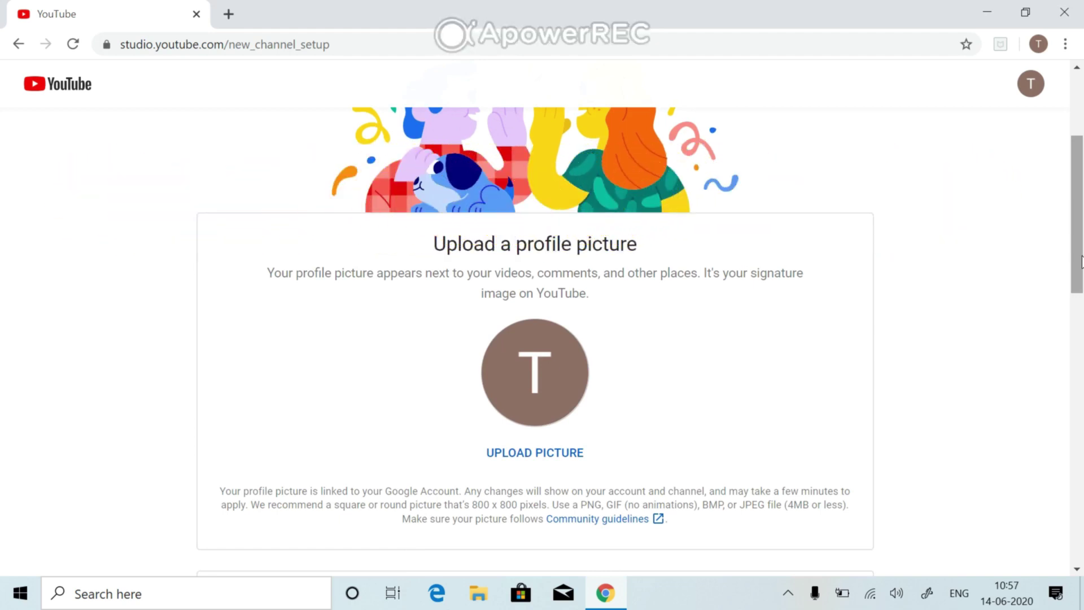
{"action": "scroll", "coordinate": [992, 245], "scroll_direction": "down", "scroll_amount": 3}
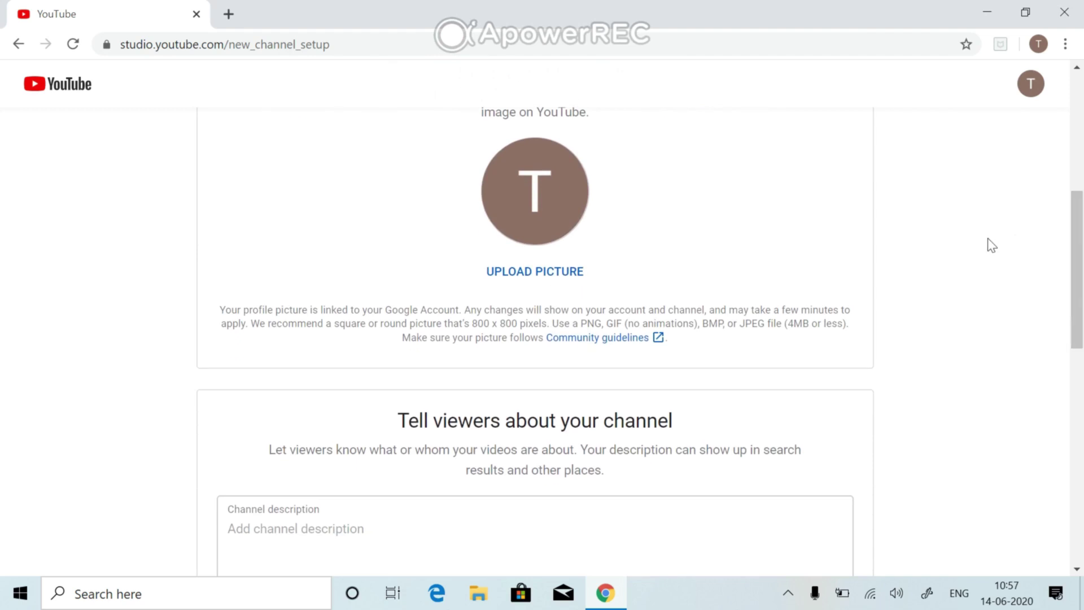
{"action": "left_click_drag", "start_coordinate": [970, 253], "coordinate": [981, 315]}
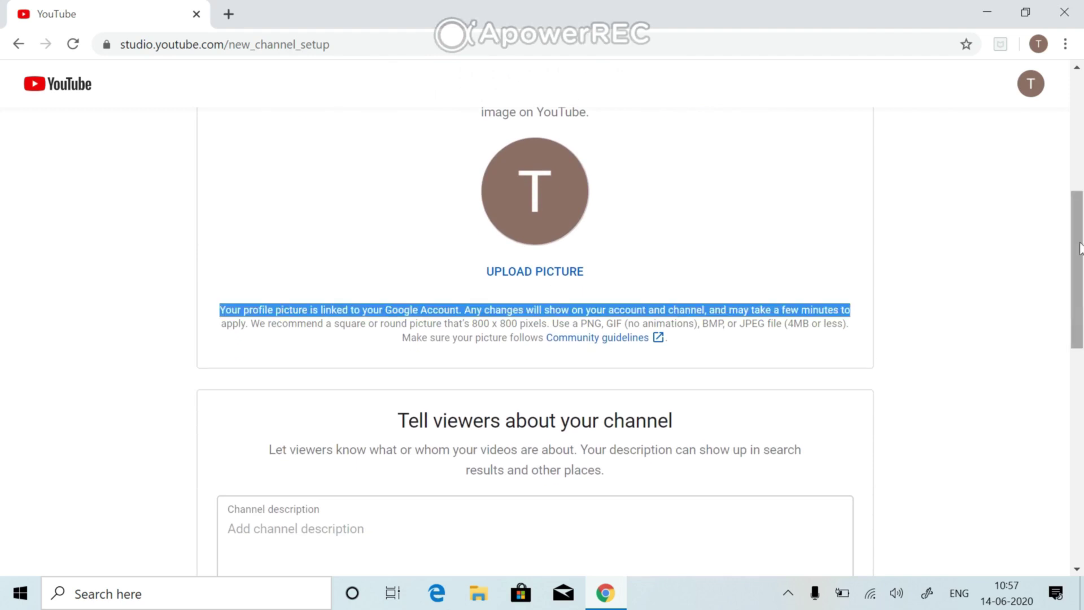
{"action": "left_click", "coordinate": [863, 293]}
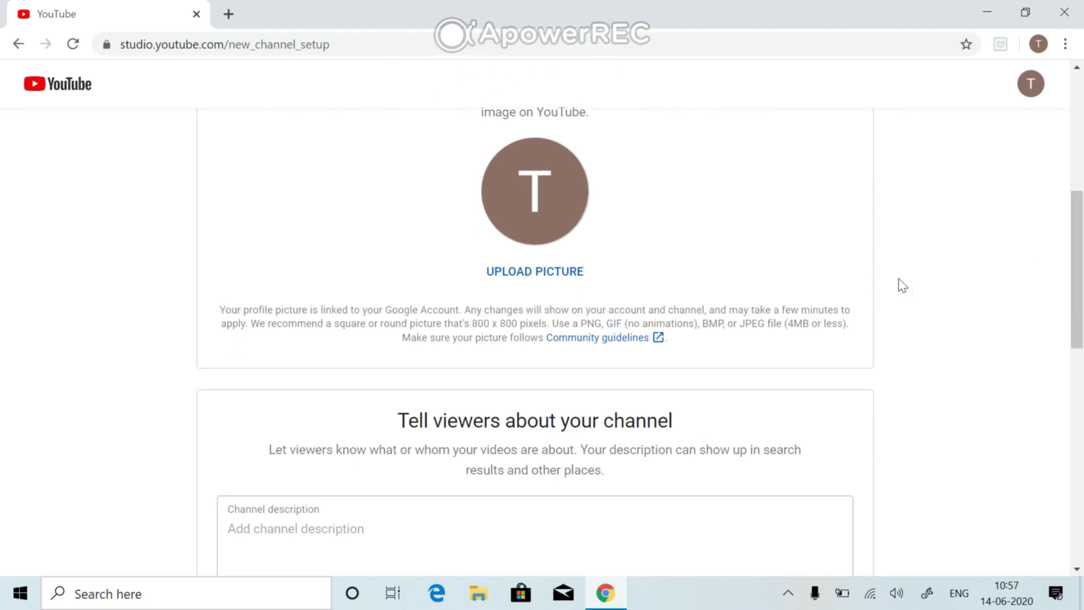
{"action": "left_click_drag", "start_coordinate": [1077, 271], "coordinate": [1080, 508]}
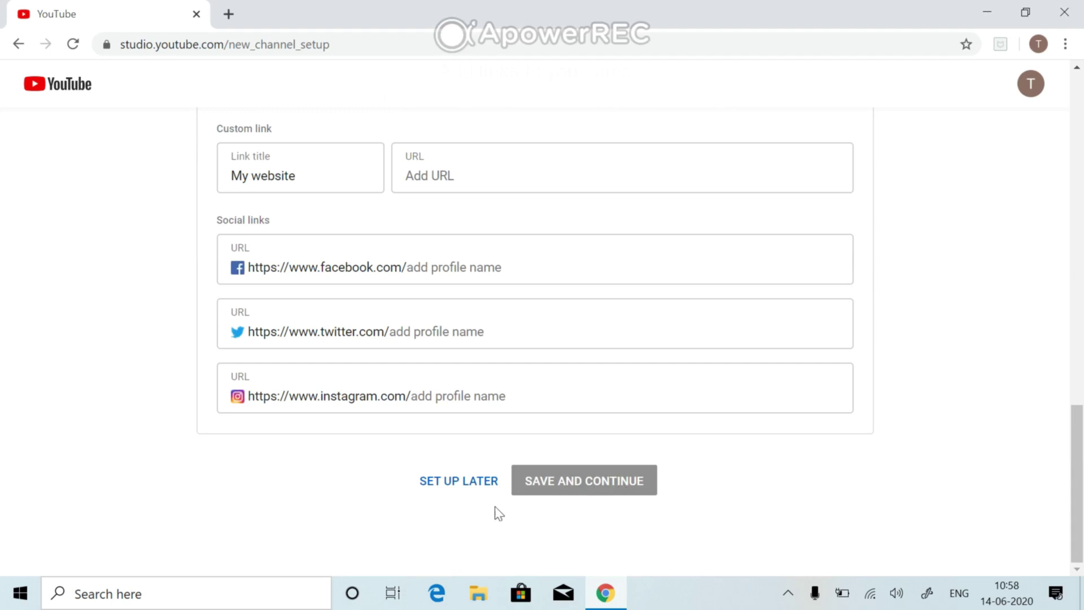
{"action": "left_click", "coordinate": [452, 489]}
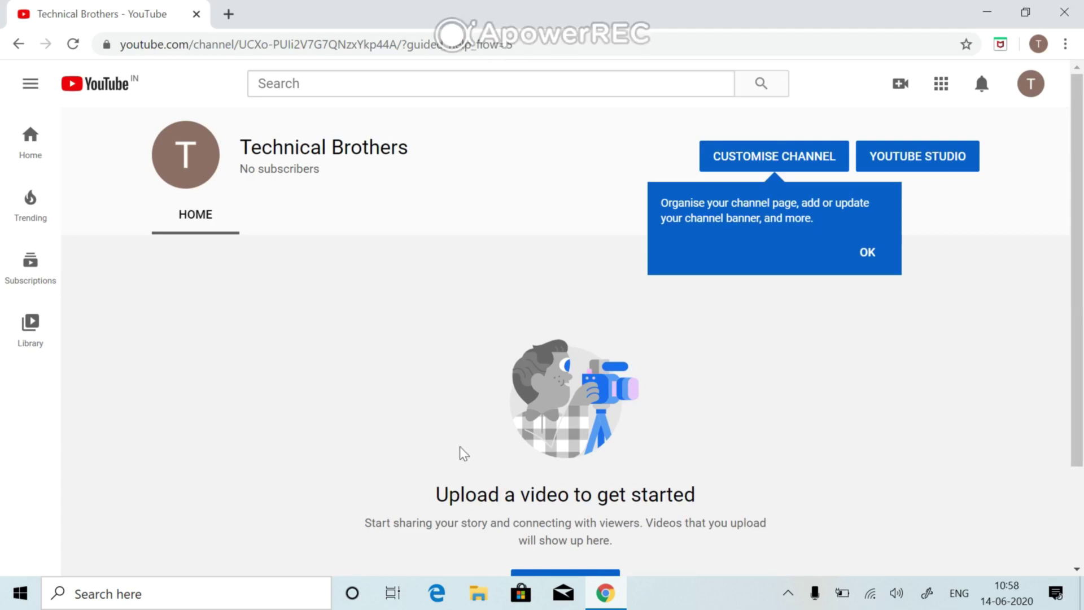
Step: Go to YouTube Studio, dismiss the 'Grow your team' tip, and bring up Settings
{"action": "left_click", "coordinate": [931, 164]}
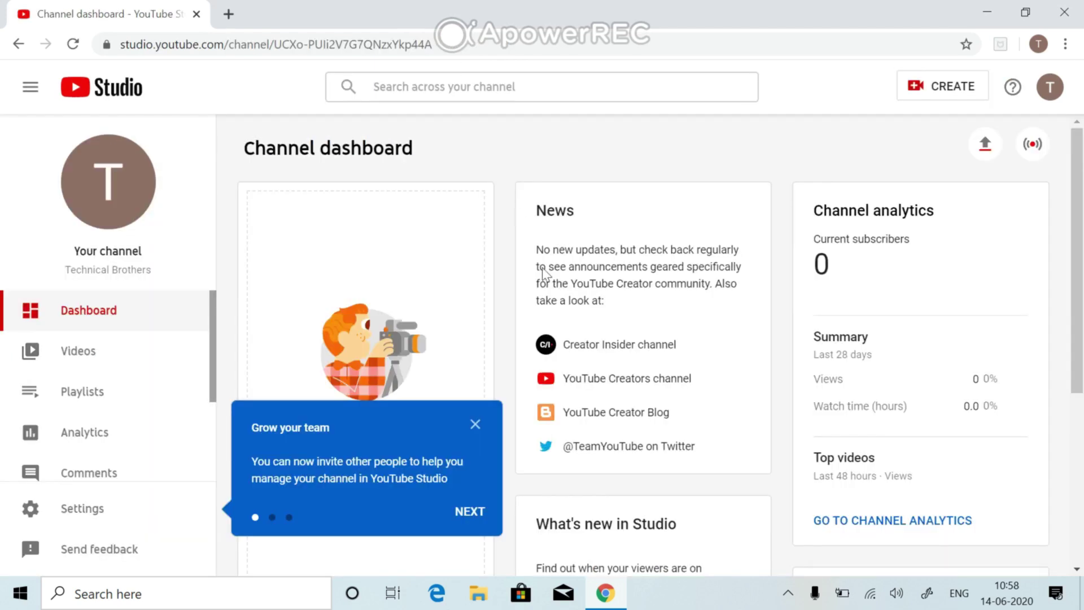
{"action": "left_click", "coordinate": [475, 425]}
{"action": "left_click", "coordinate": [167, 508]}
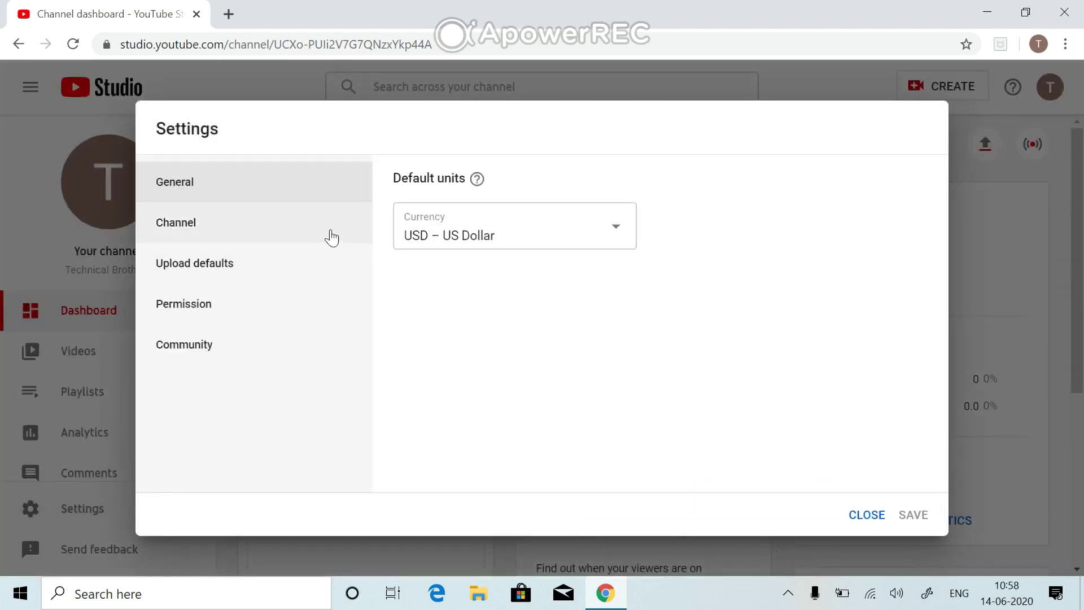
Step: Review the channel's Basic info and the Made for Kids audience settings
{"action": "left_click", "coordinate": [330, 236]}
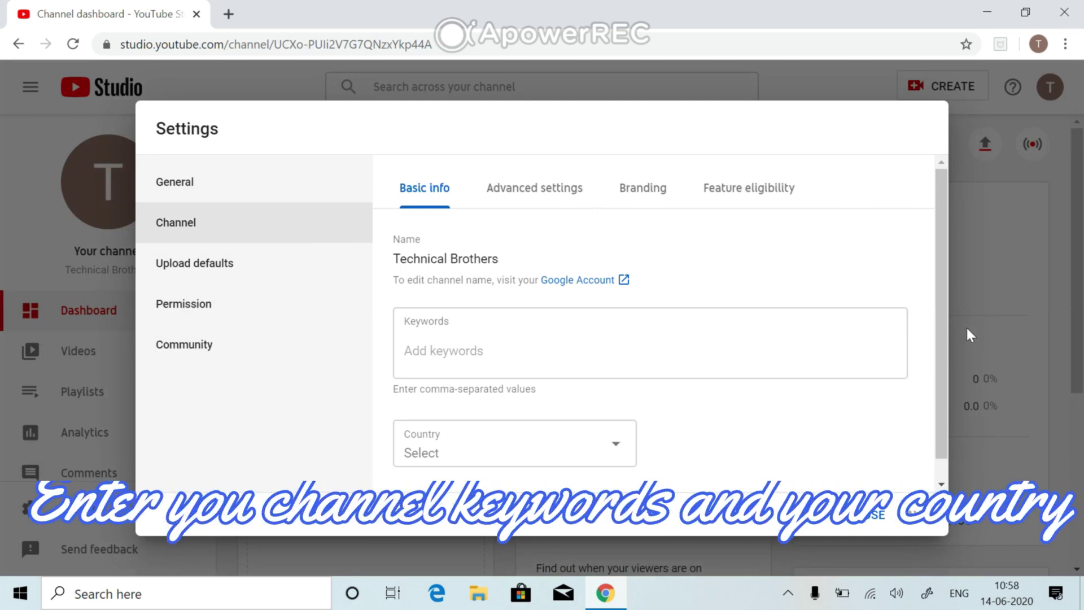
{"action": "scroll", "coordinate": [934, 339], "scroll_direction": "down", "scroll_amount": 1}
{"action": "scroll", "coordinate": [934, 339], "scroll_direction": "down", "scroll_amount": 1}
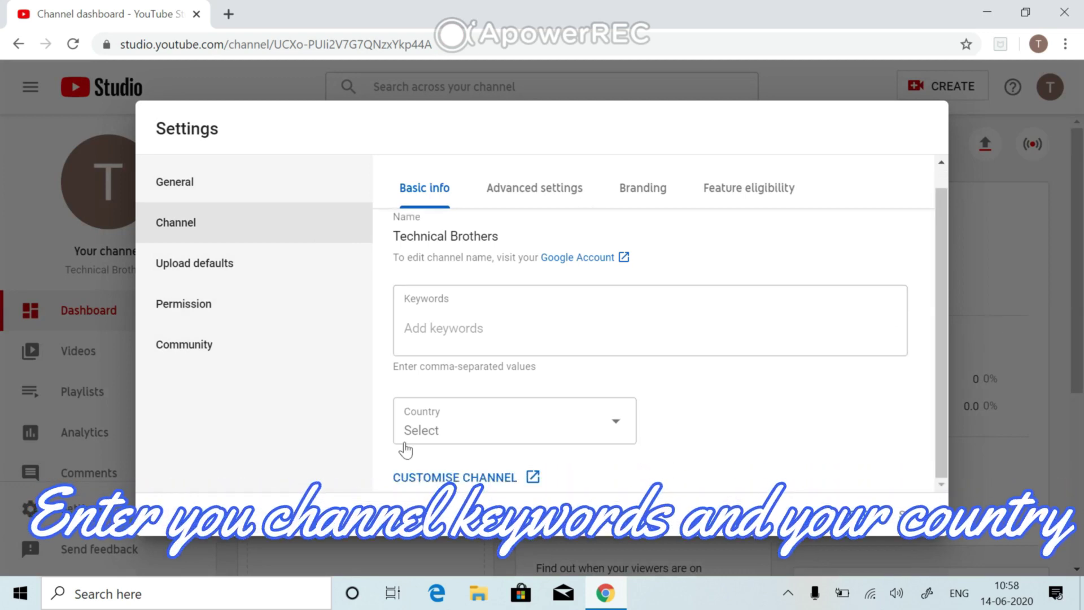
{"action": "left_click", "coordinate": [526, 205]}
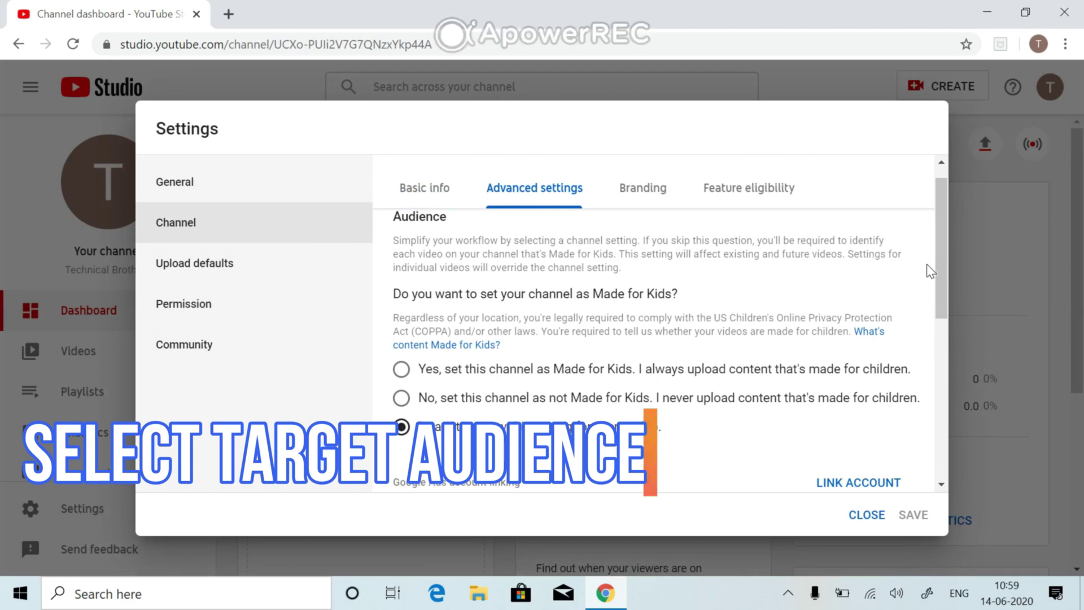
{"action": "left_click_drag", "start_coordinate": [939, 273], "coordinate": [787, 200]}
Step: Check Branding watermark, Feature eligibility and the empty Upload defaults basic info
{"action": "left_click", "coordinate": [650, 197]}
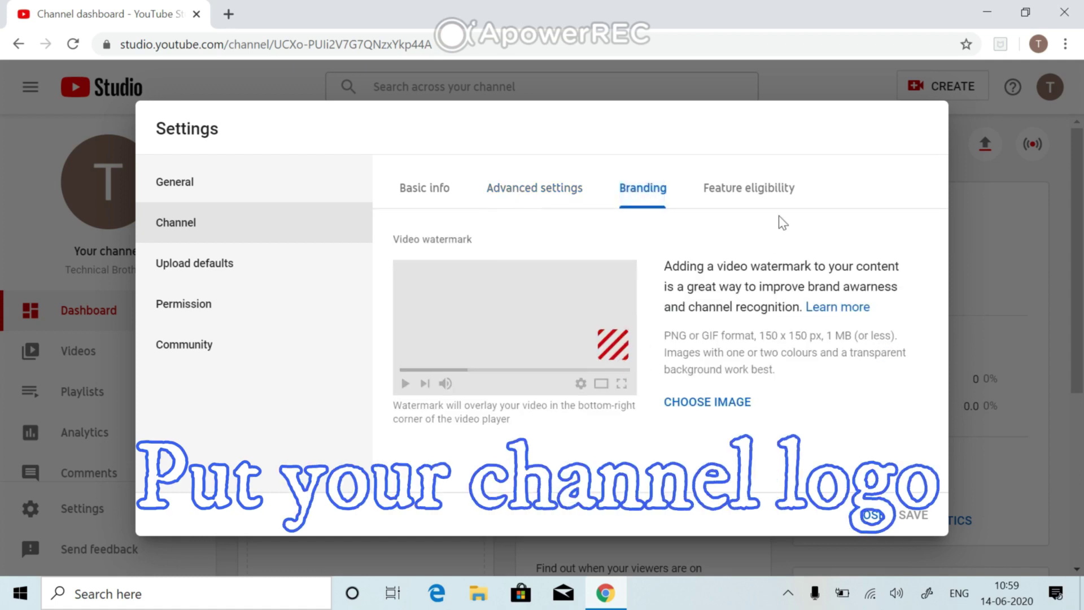
{"action": "left_click", "coordinate": [749, 206]}
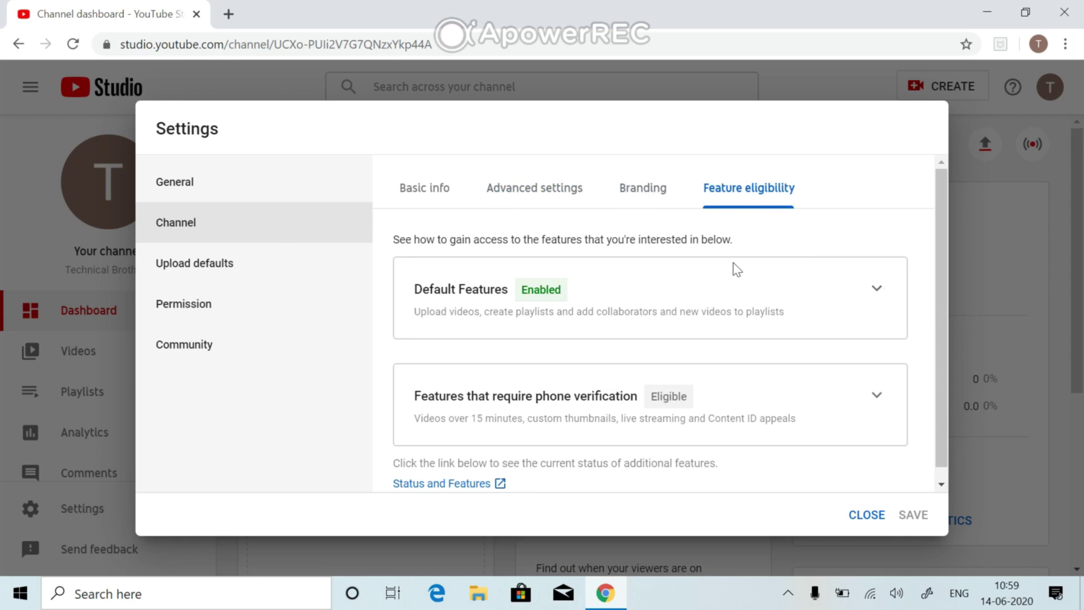
{"action": "left_click", "coordinate": [247, 267]}
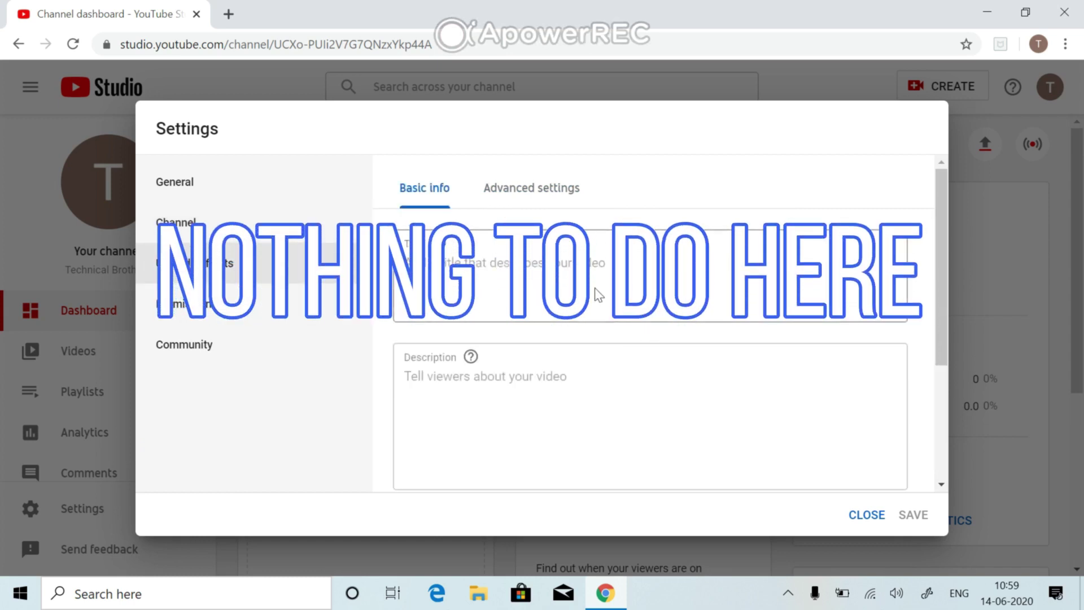
{"action": "scroll", "coordinate": [928, 254], "scroll_direction": "down", "scroll_amount": 4}
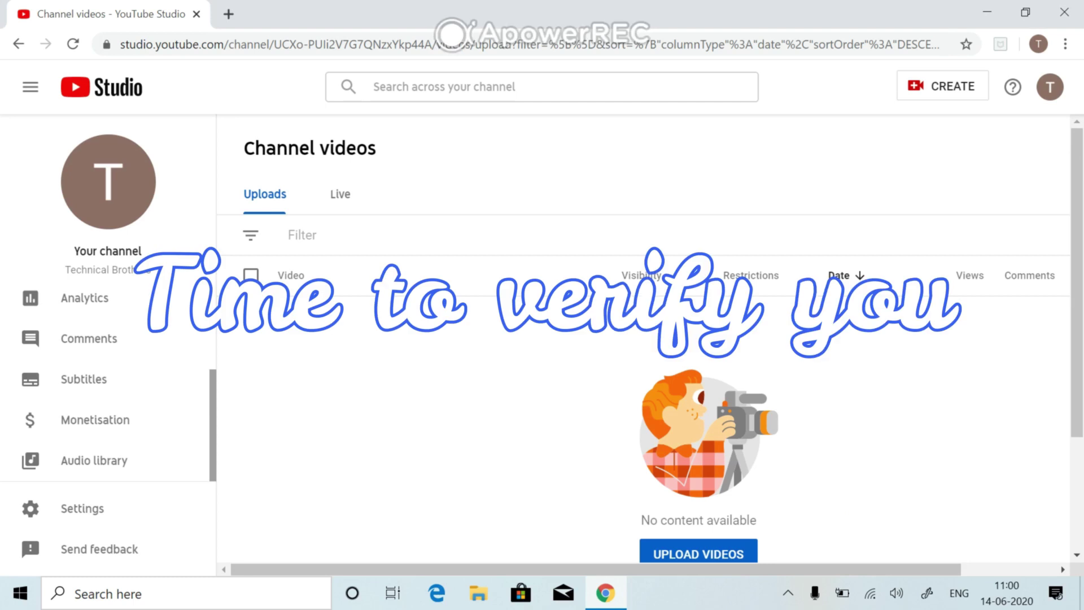
Step: Go to Settings > Channel > Feature eligibility
{"action": "left_click", "coordinate": [141, 504]}
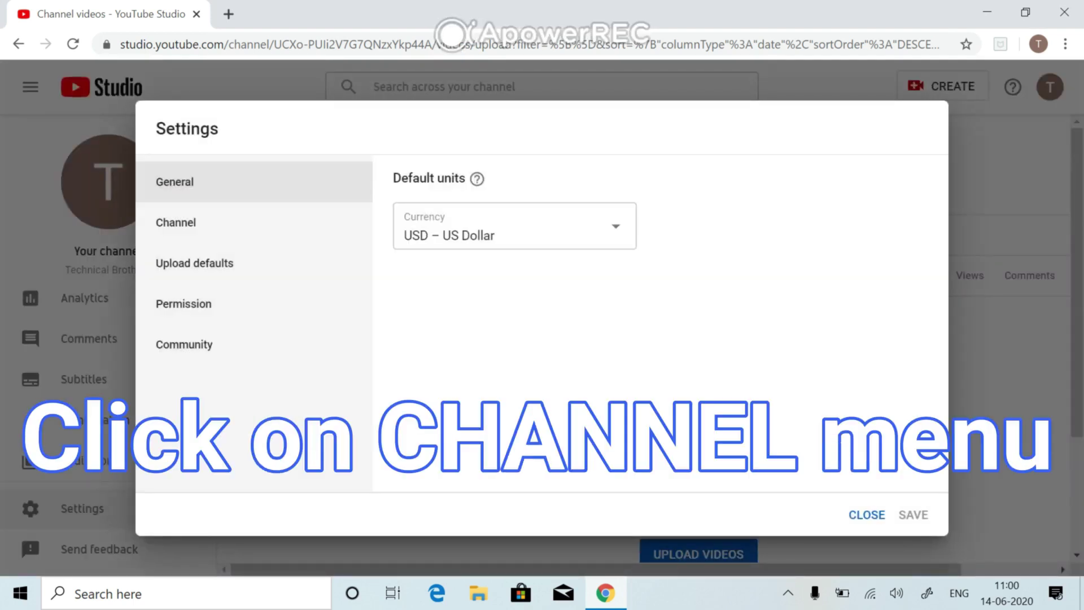
{"action": "left_click", "coordinate": [175, 222]}
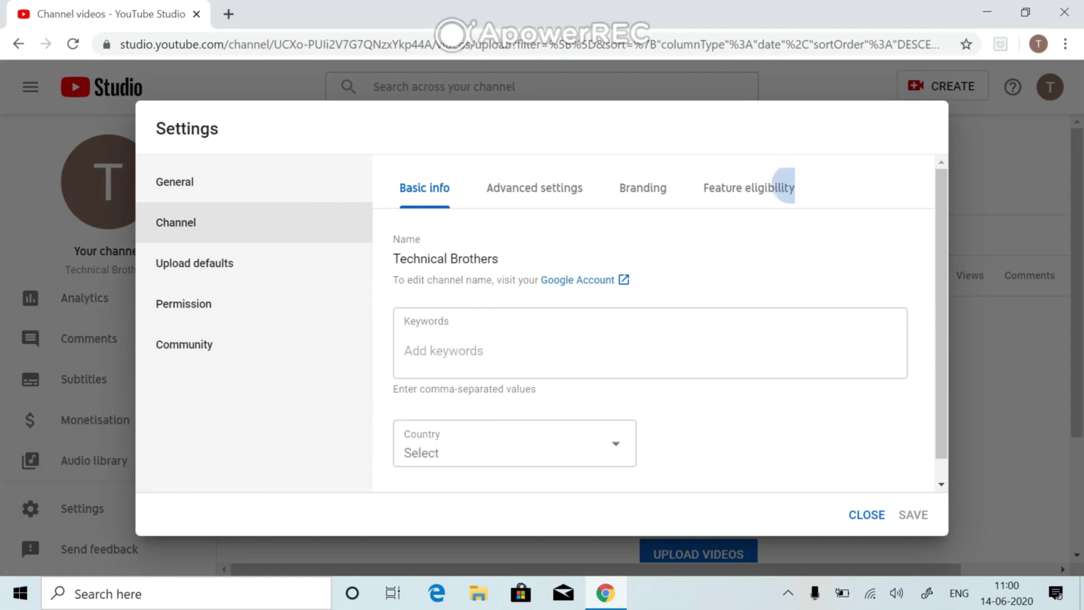
{"action": "left_click", "coordinate": [783, 188]}
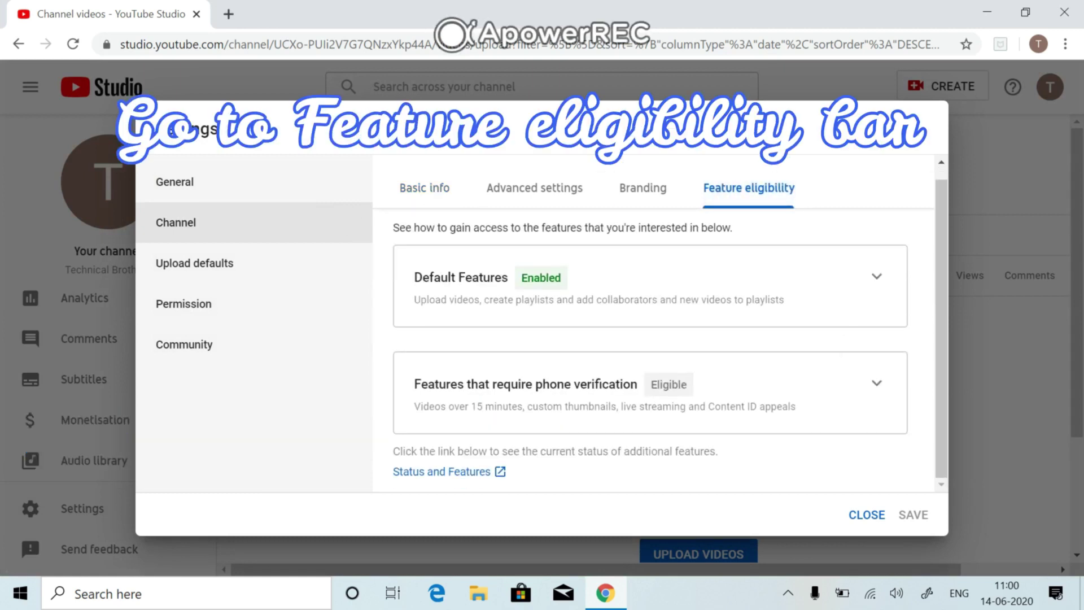
Step: Expand the Default and phone-verification feature cards, then start phone verification
{"action": "left_click", "coordinate": [876, 276]}
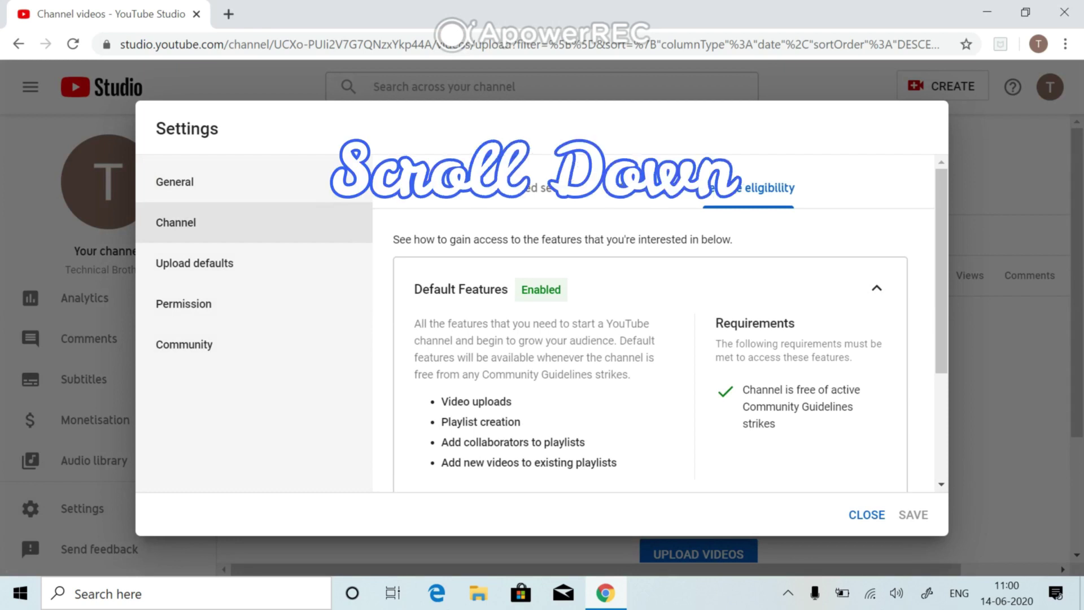
{"action": "scroll", "coordinate": [649, 321], "scroll_direction": "down", "scroll_amount": 1}
{"action": "scroll", "coordinate": [650, 350], "scroll_direction": "down", "scroll_amount": 2}
{"action": "left_click", "coordinate": [876, 381]}
{"action": "scroll", "coordinate": [649, 350], "scroll_direction": "down", "scroll_amount": 2}
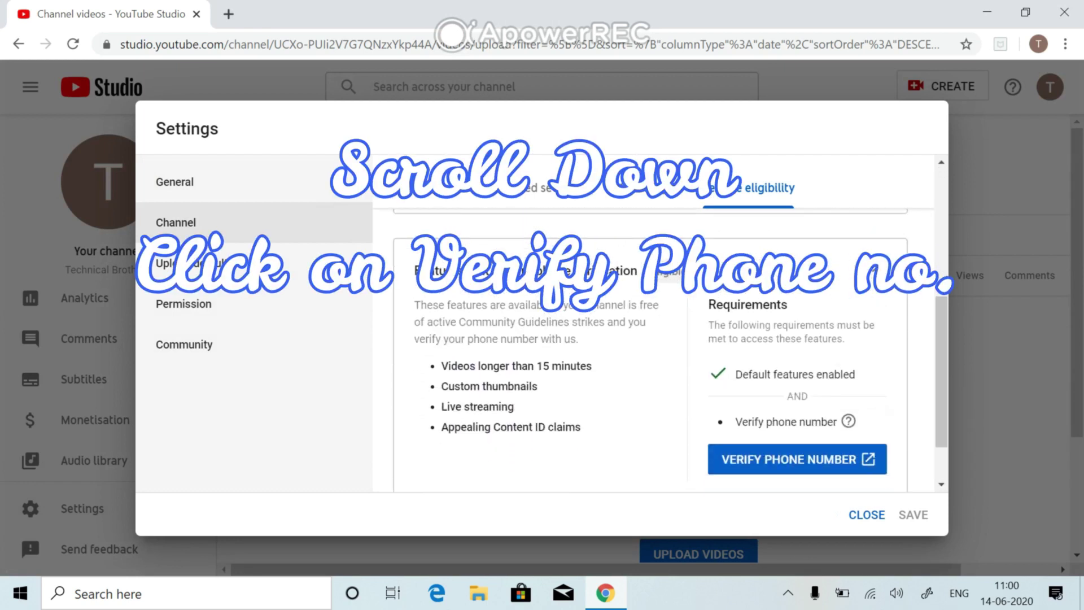
{"action": "left_click", "coordinate": [834, 449]}
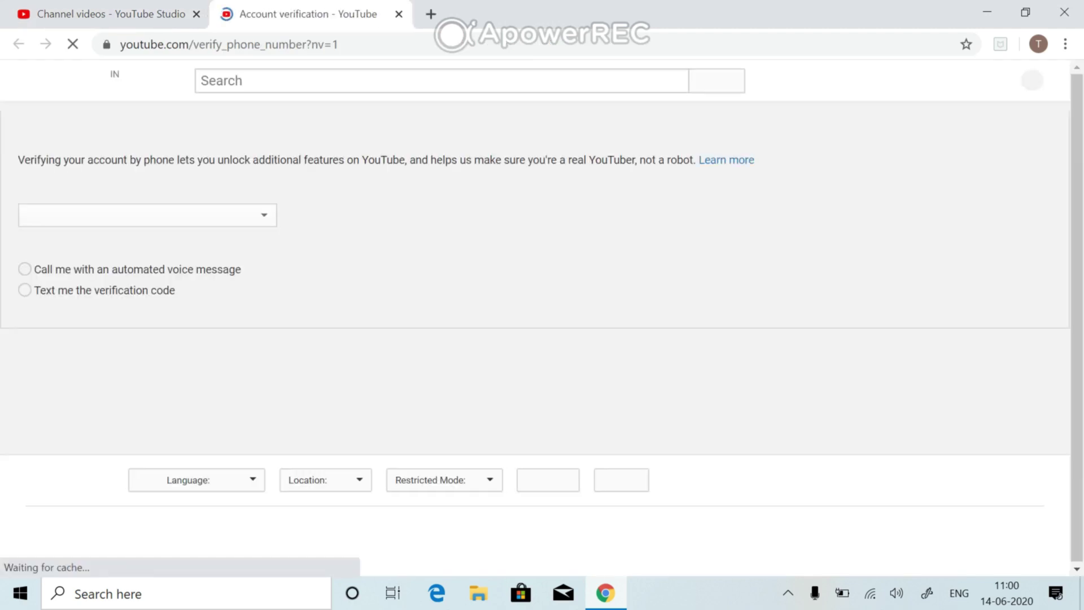
Step: Verify the account with the country and a 6-digit text code, then return to Studio
{"action": "left_click", "coordinate": [213, 215]}
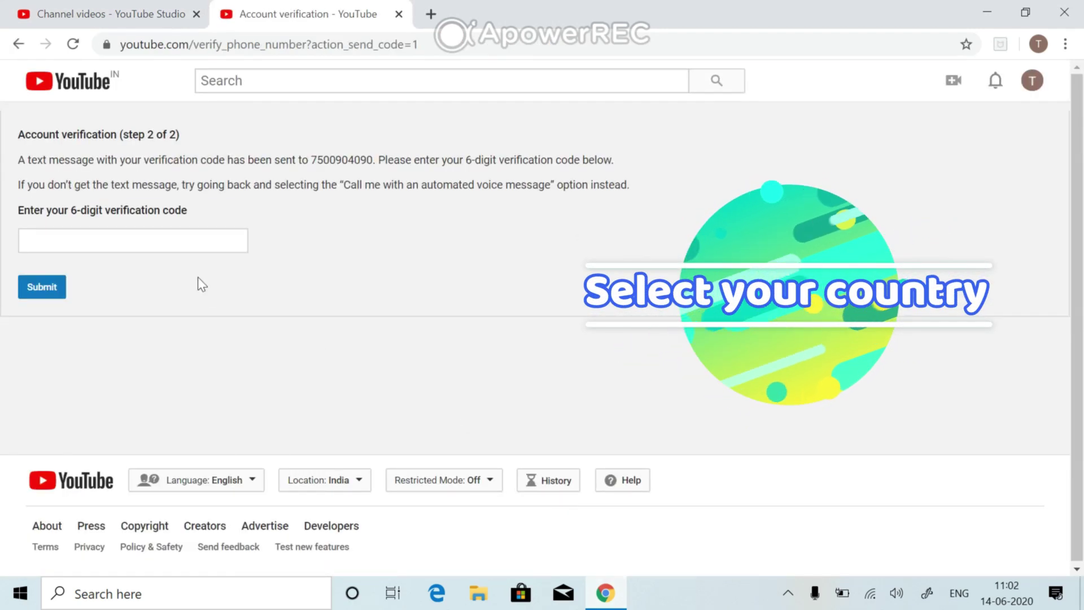
{"action": "left_click", "coordinate": [113, 240]}
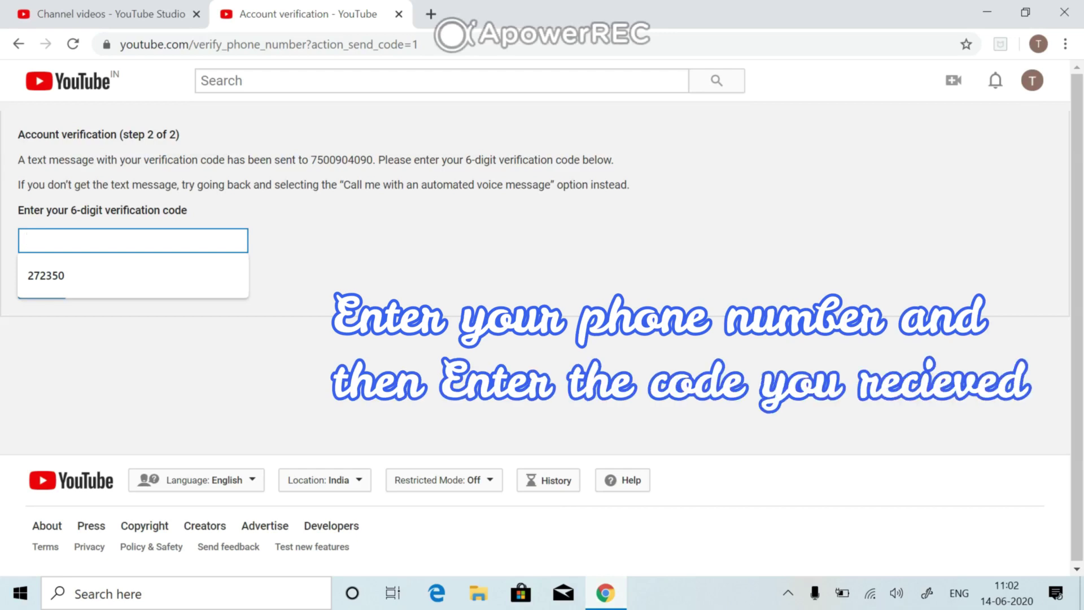
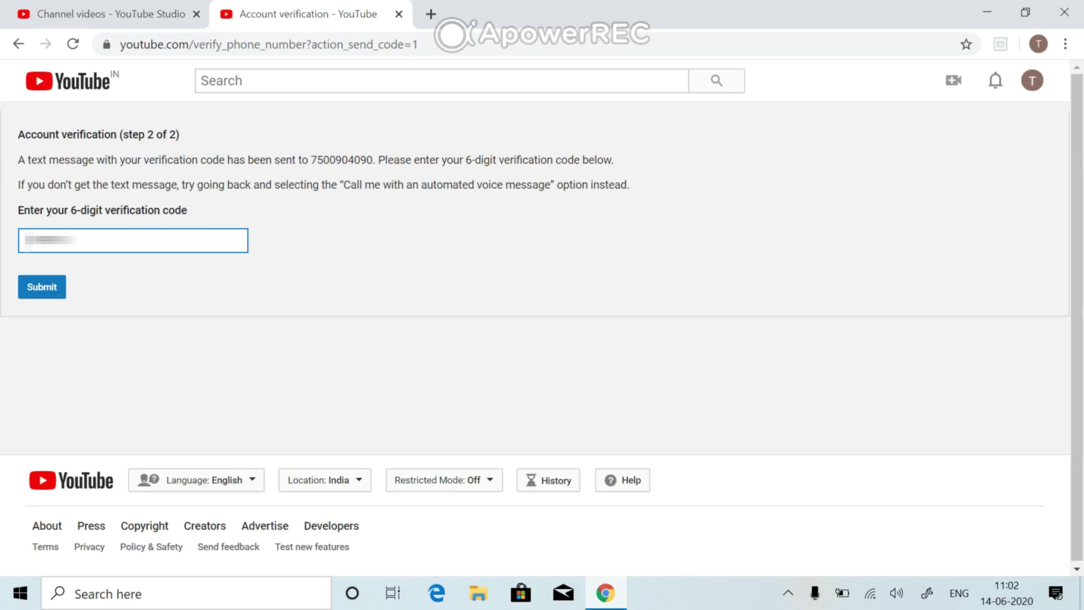
{"action": "left_click", "coordinate": [61, 297]}
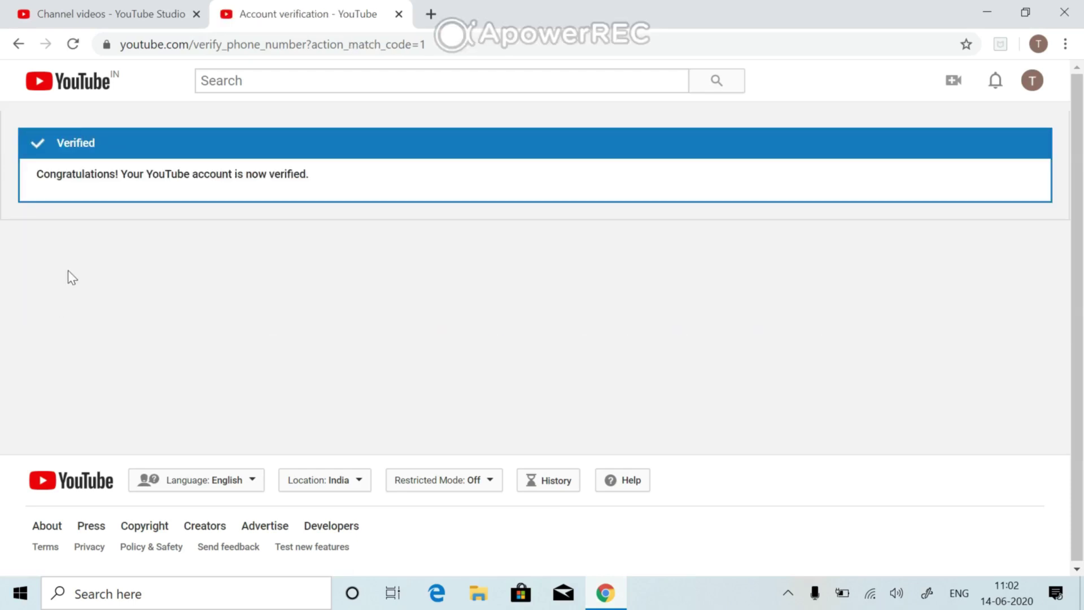
{"action": "left_click", "coordinate": [127, 19]}
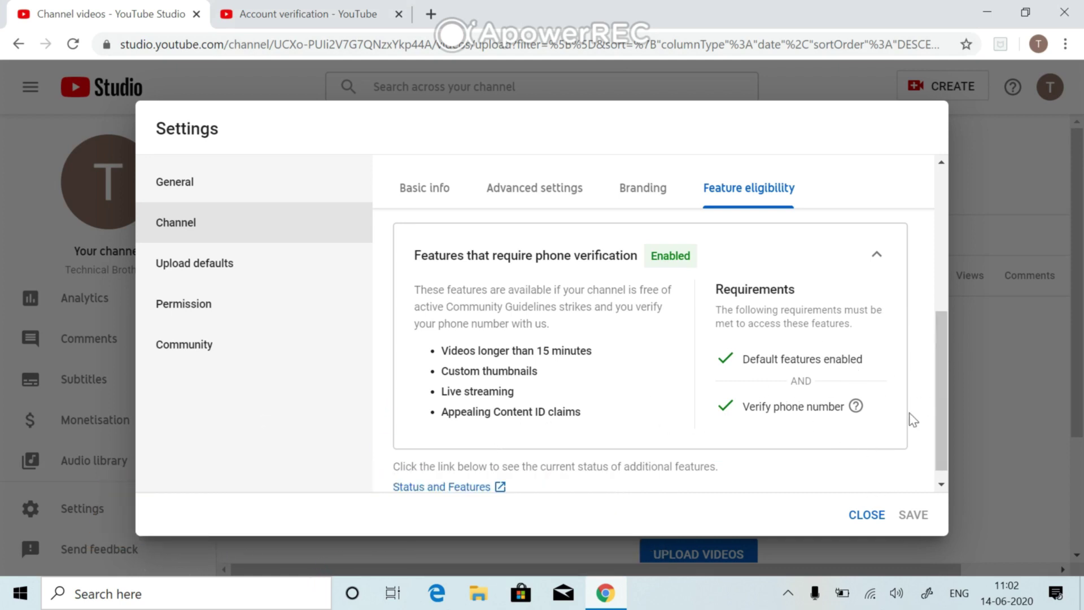
Step: Close Settings and the verification tab, then open and dismiss the Upload videos dialog
{"action": "left_click", "coordinate": [867, 516]}
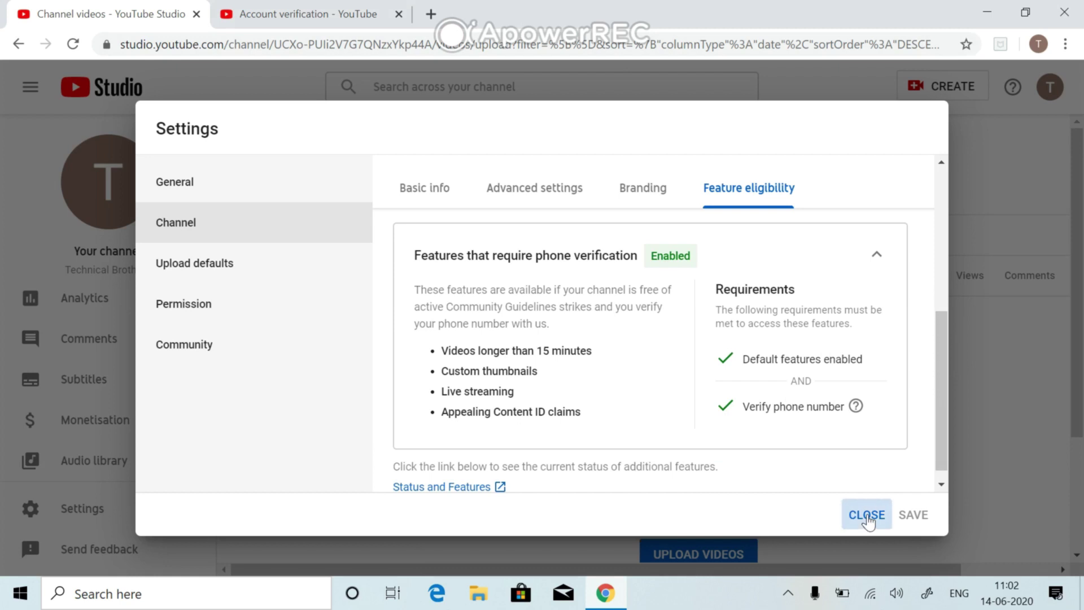
{"action": "left_click", "coordinate": [399, 14]}
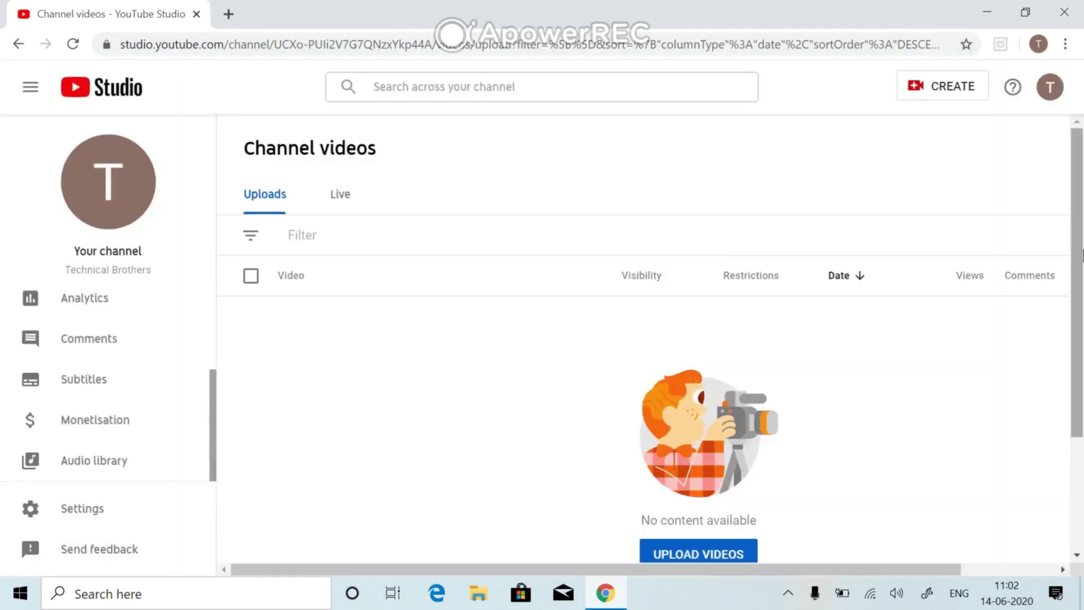
{"action": "scroll", "coordinate": [1082, 255], "scroll_direction": "down", "scroll_amount": 1}
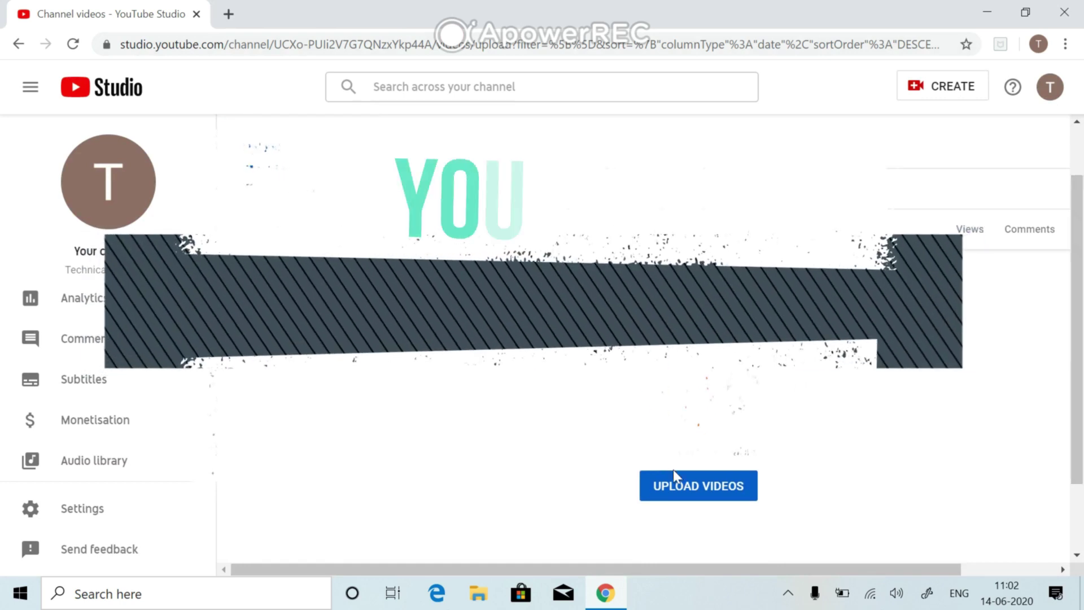
{"action": "left_click", "coordinate": [684, 485]}
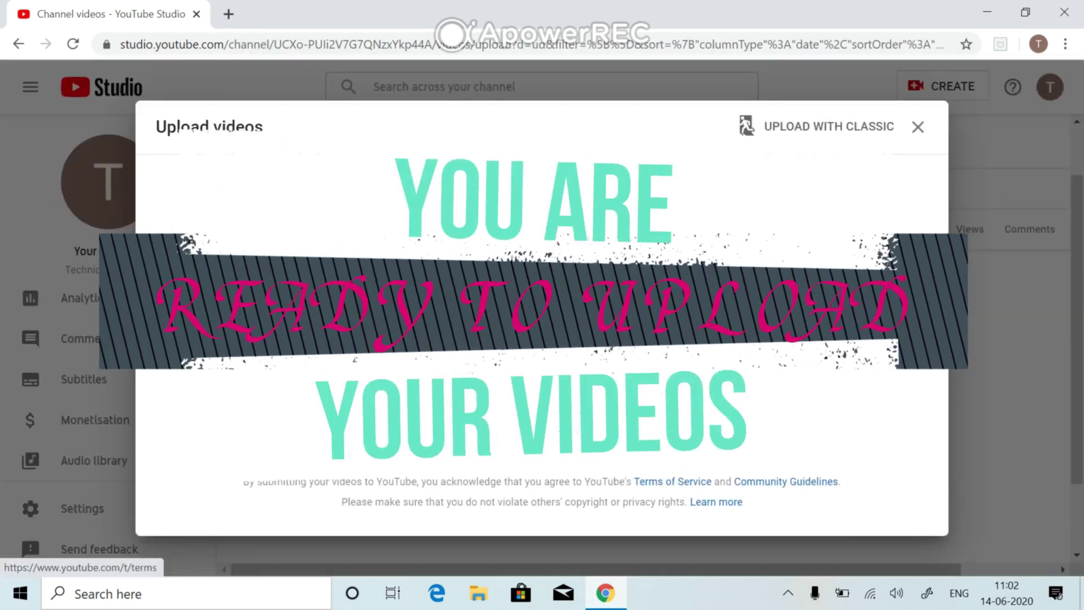
{"action": "left_click", "coordinate": [918, 127]}
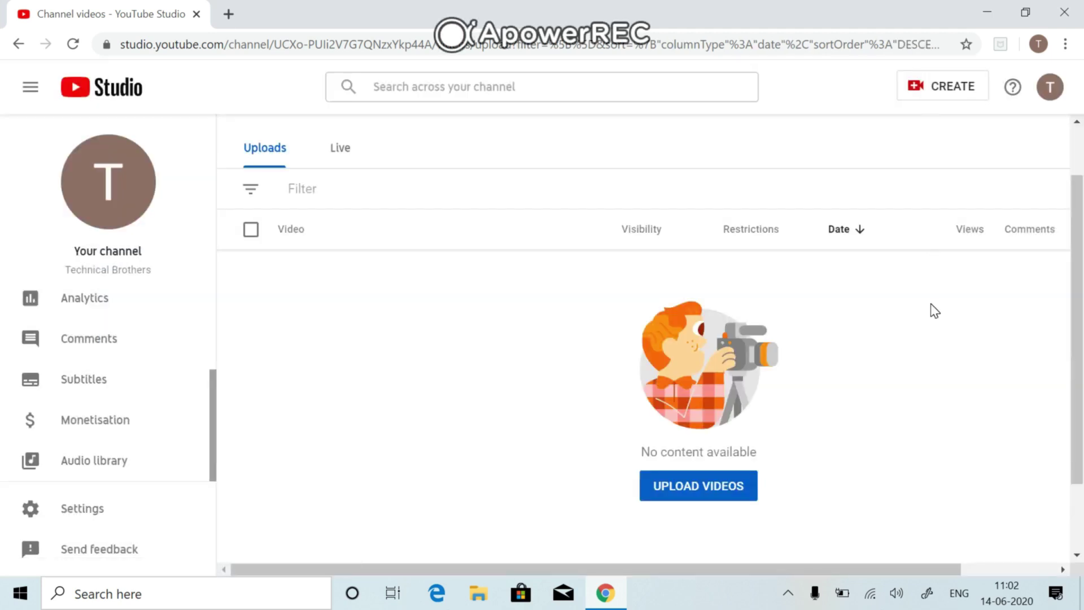